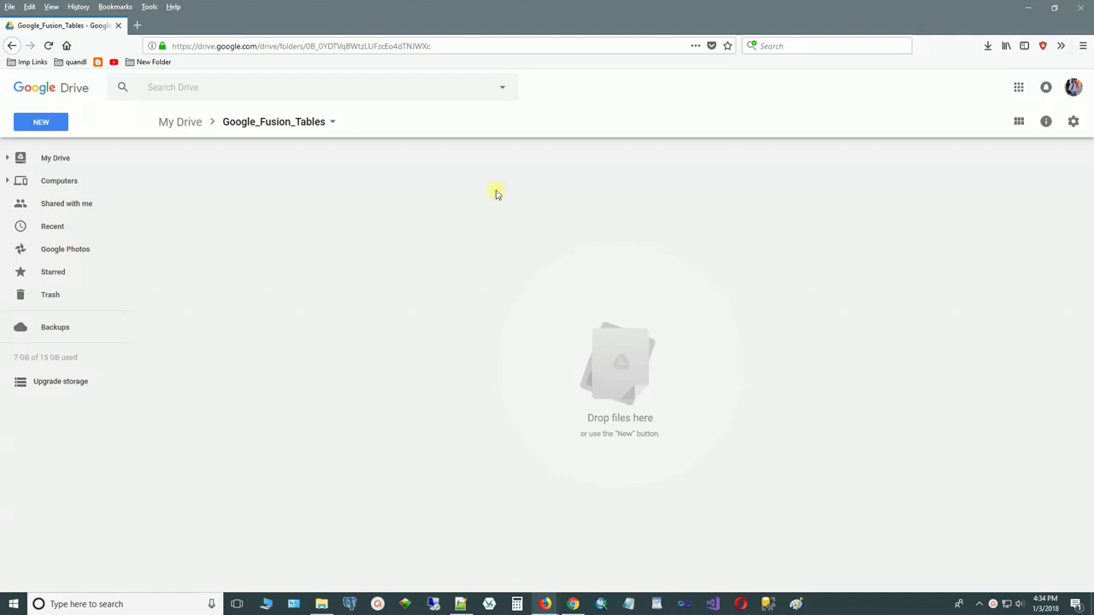
Start a new Google Fusion Table in the Google_Fusion_Tables folder from the More menu.
right_click(395, 256)
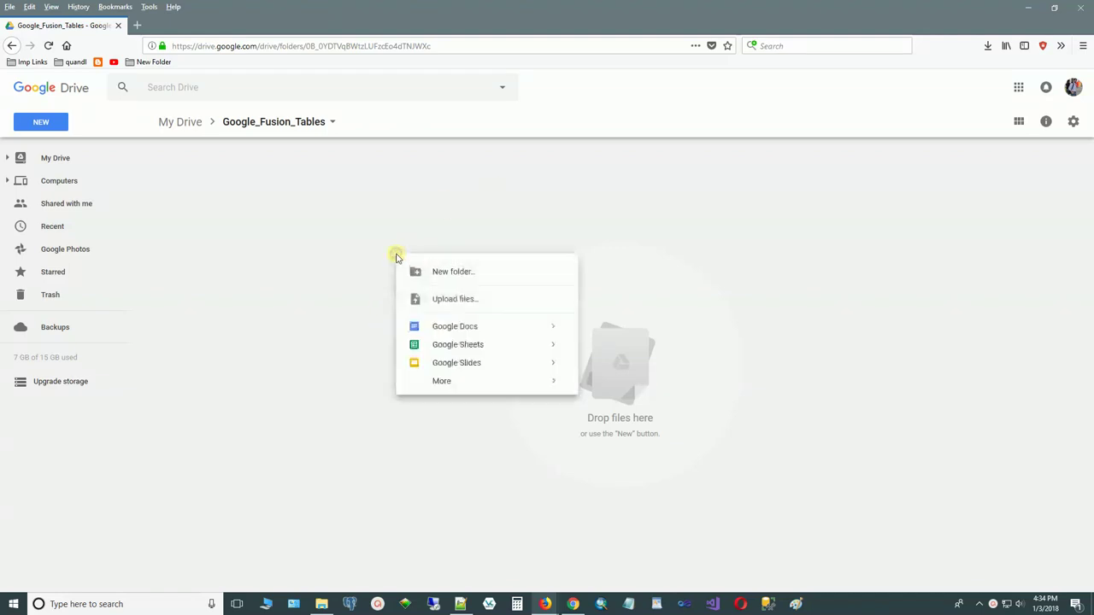
mouse_move(458, 387)
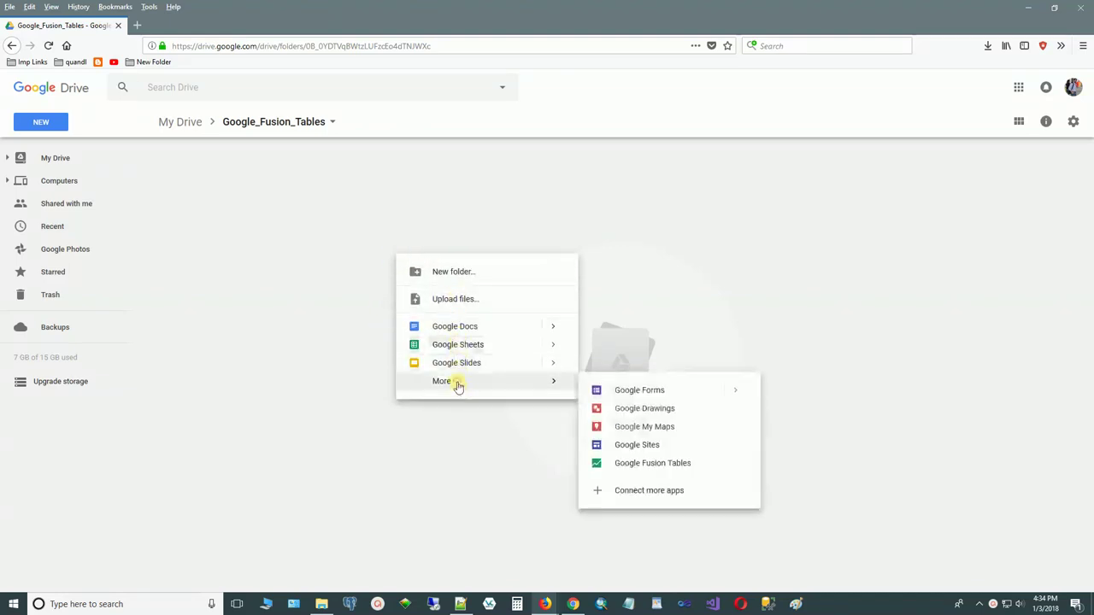
click(706, 466)
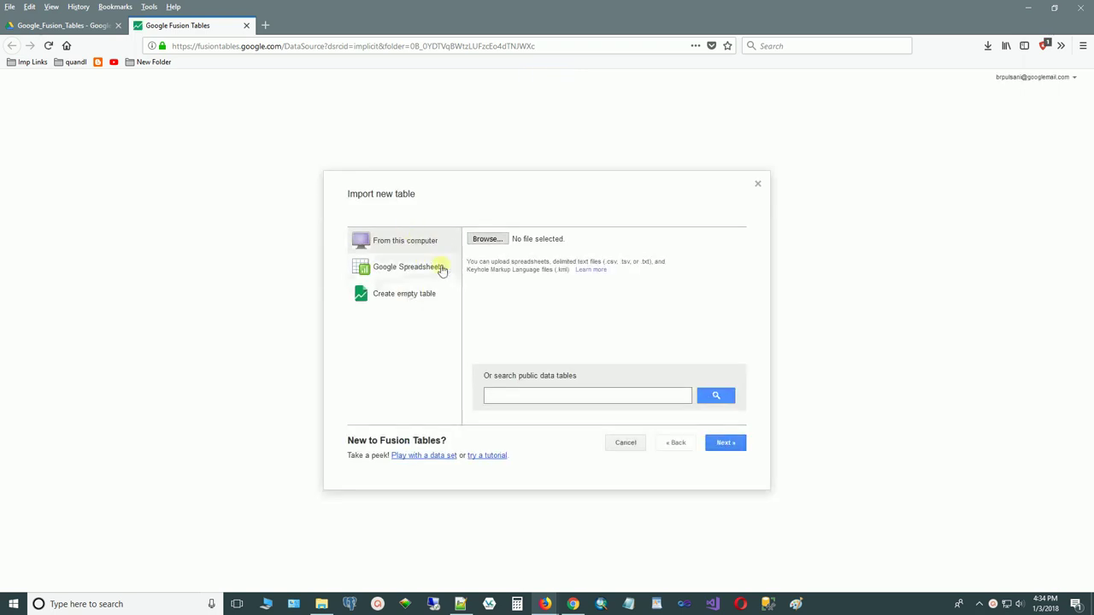
Choose Mandals.xls from the FusionTables folder for import and open it in Excel.
click(487, 241)
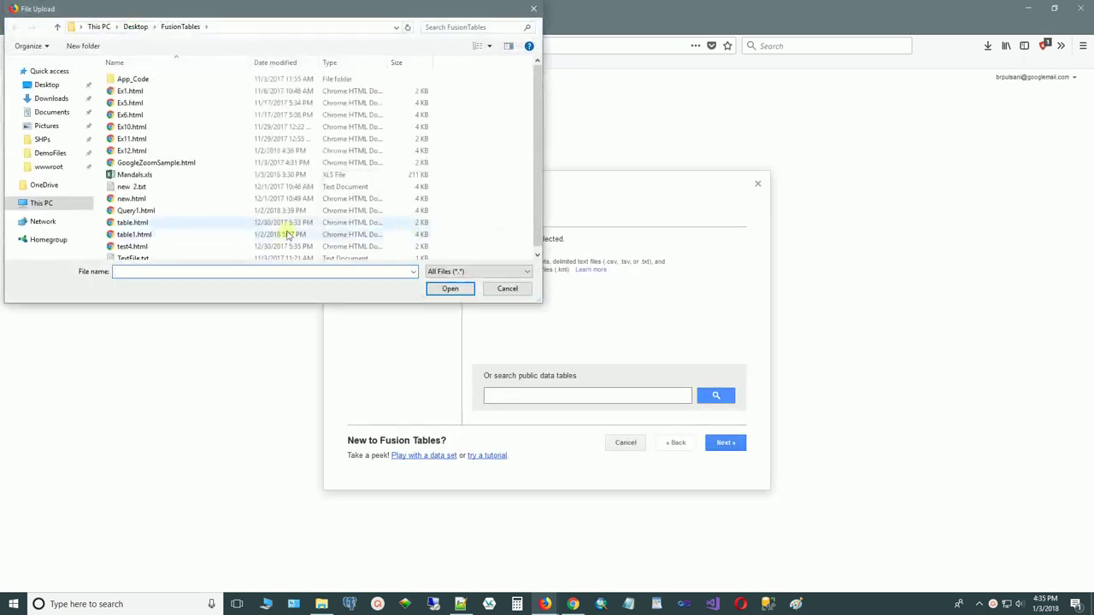
click(147, 176)
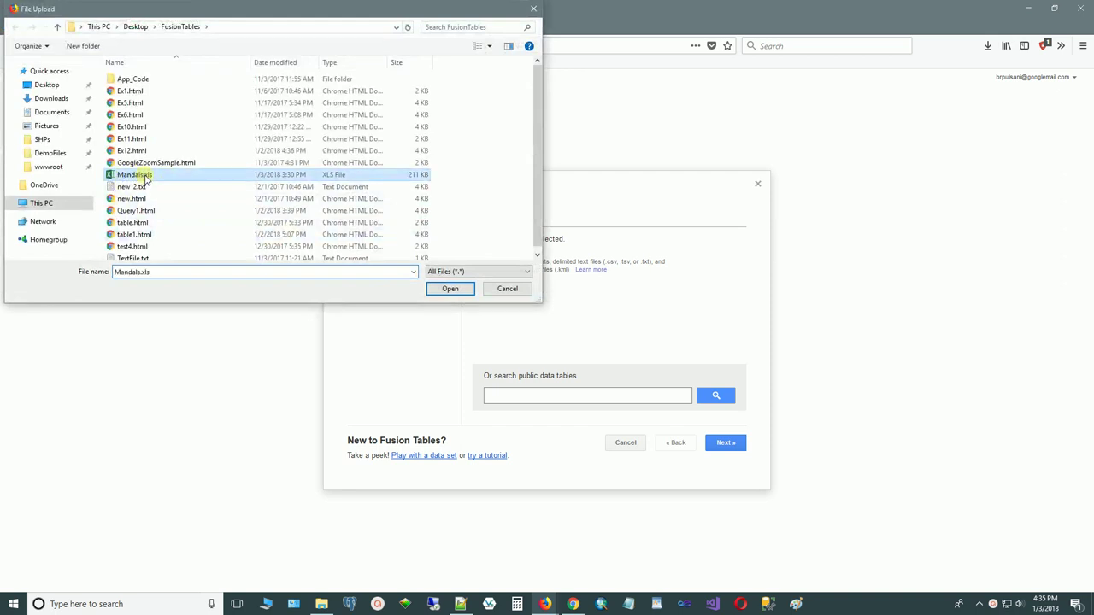
right_click(147, 176)
click(180, 199)
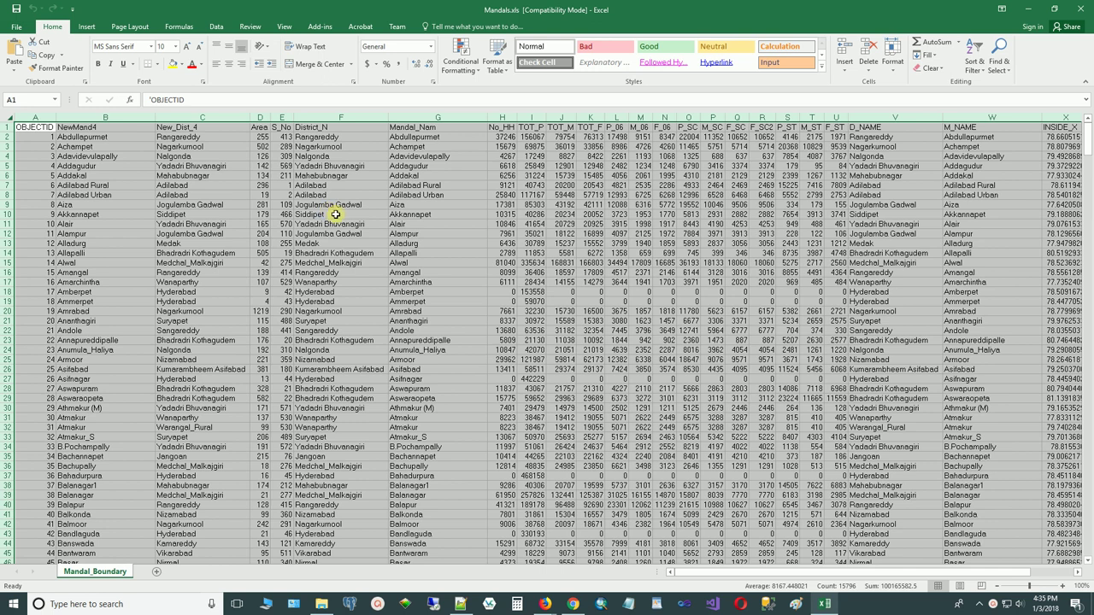
Review the Mandal_Boundary sheet's district and population data in Excel, then close Excel.
click(161, 202)
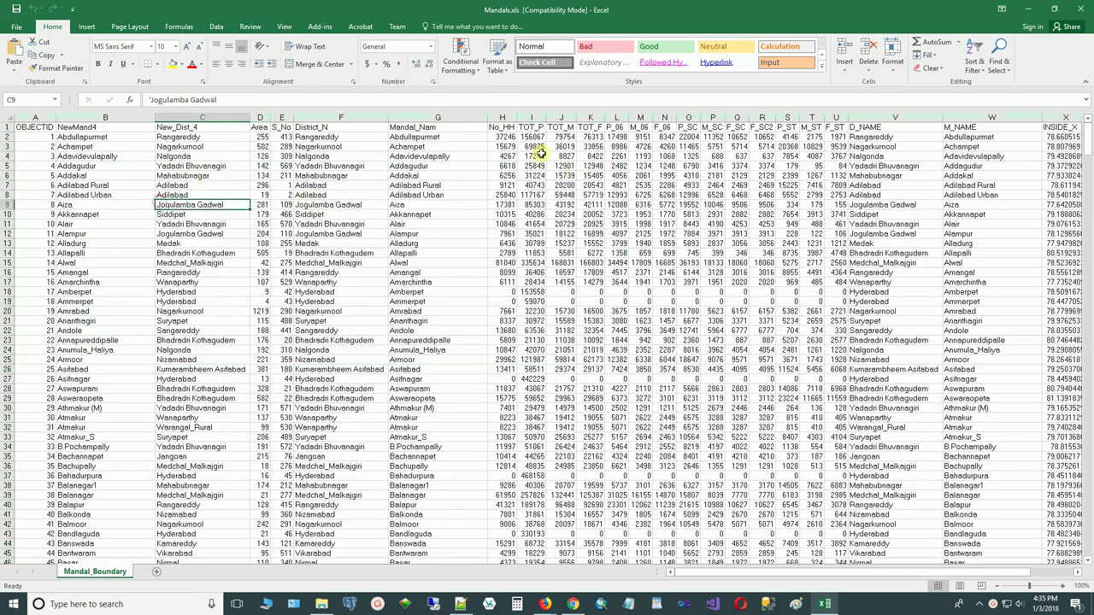
mouse_move(785, 573)
mouse_down()
mouse_move(932, 575)
mouse_move(773, 573)
mouse_up()
mouse_move(1088, 147)
mouse_down()
mouse_move(1090, 248)
mouse_move(1090, 129)
mouse_up()
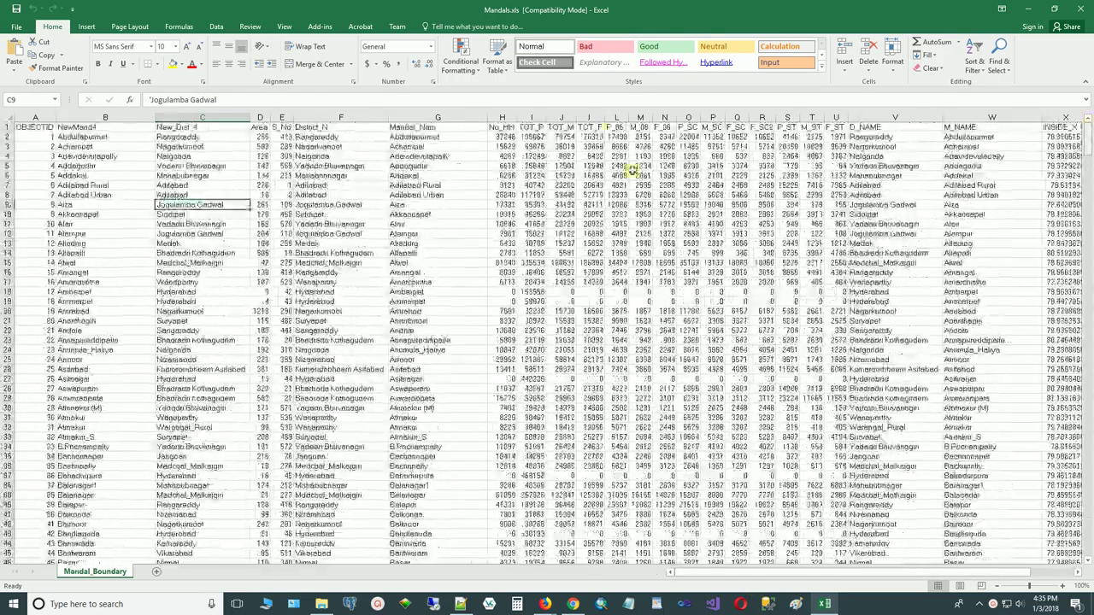
click(1083, 10)
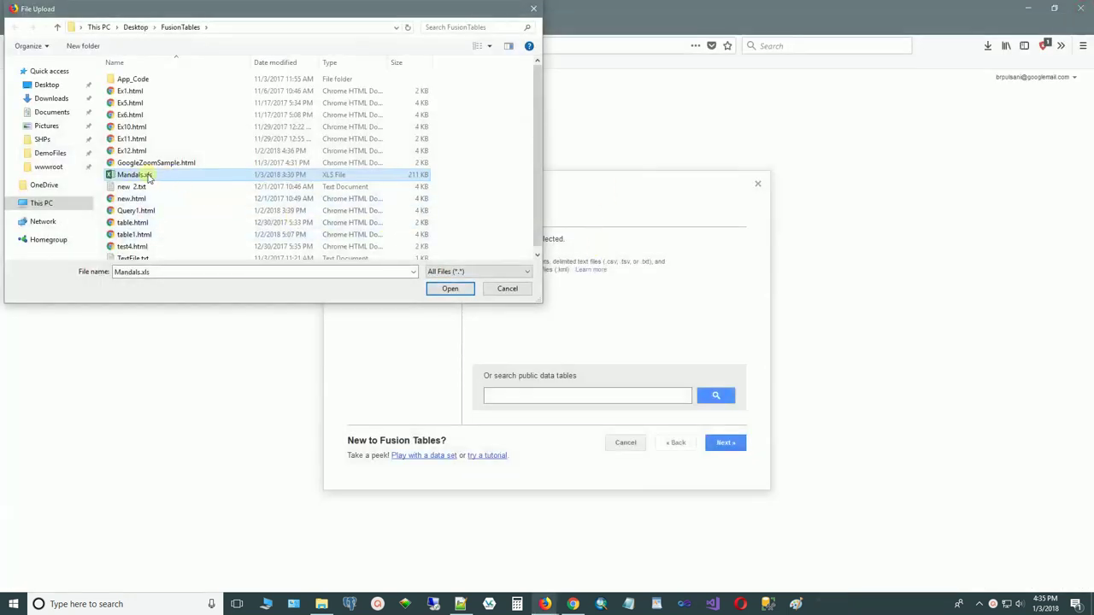
Upload Mandals.xls and continue to the import preview.
click(451, 292)
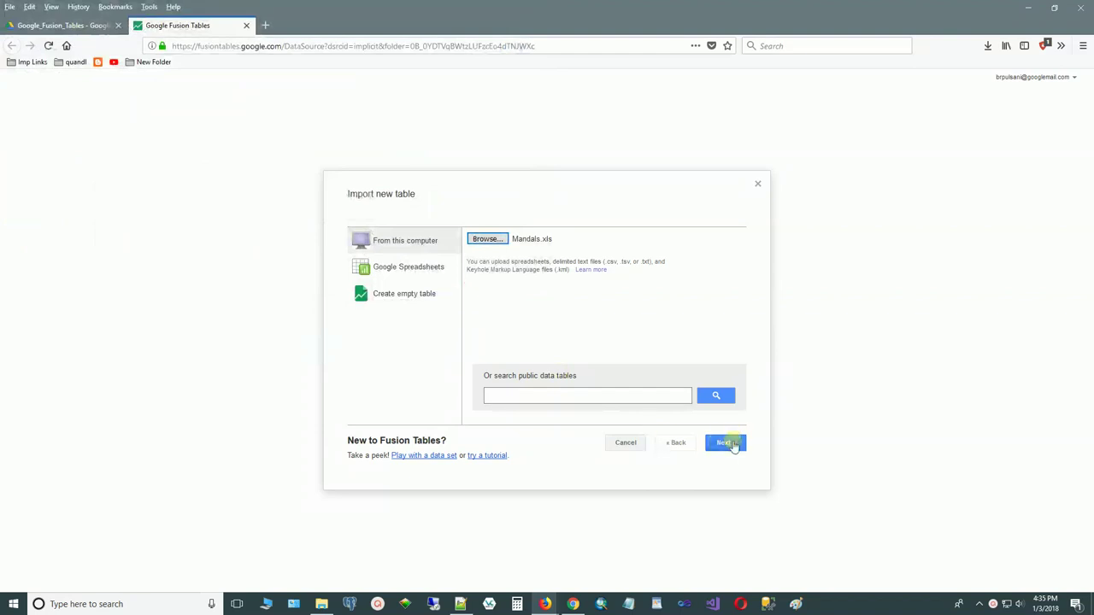
click(730, 444)
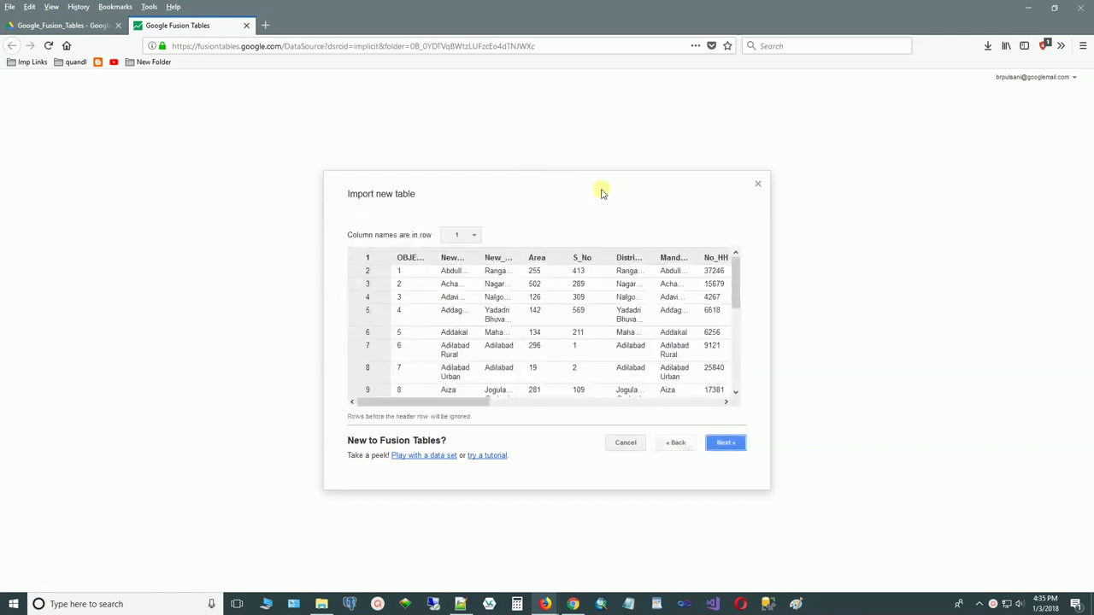
Keep row 1 as the column-name row and continue to the table details.
click(476, 237)
click(464, 264)
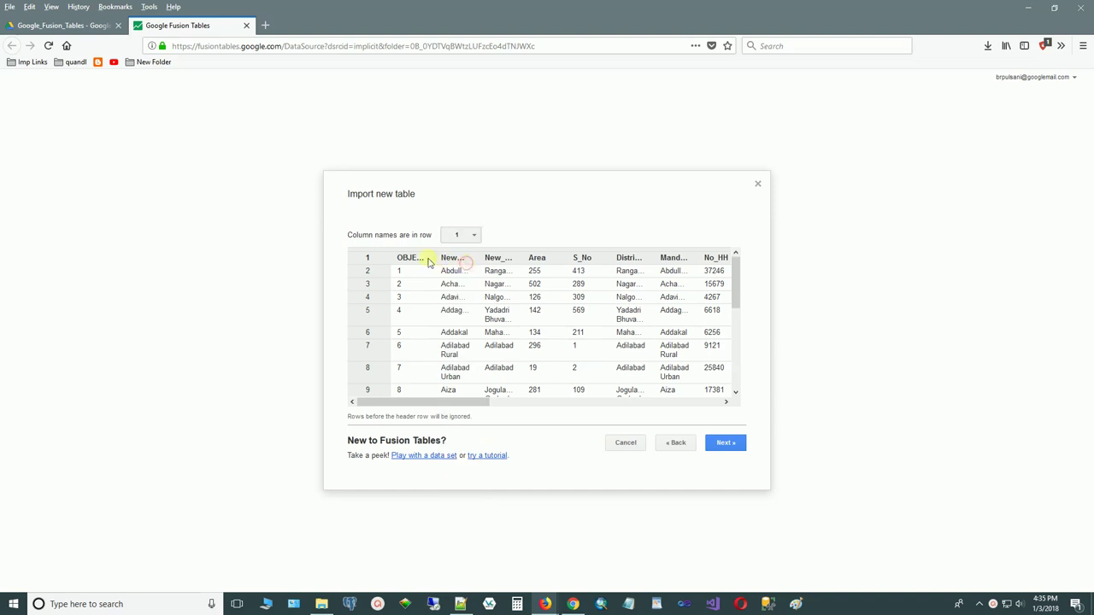
drag(367, 259, 579, 257)
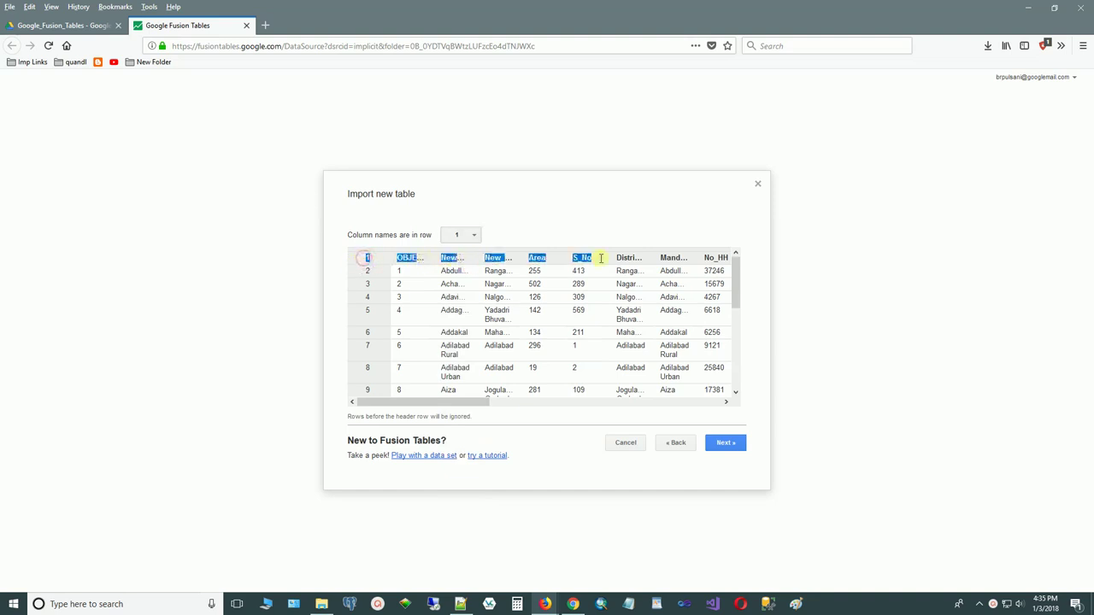
click(570, 257)
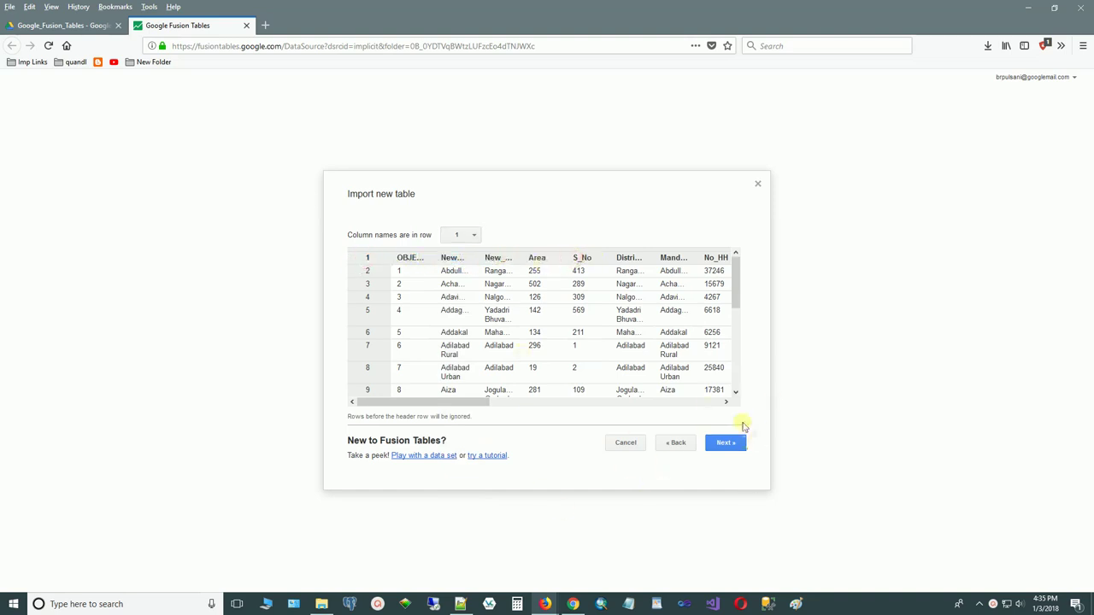
click(728, 445)
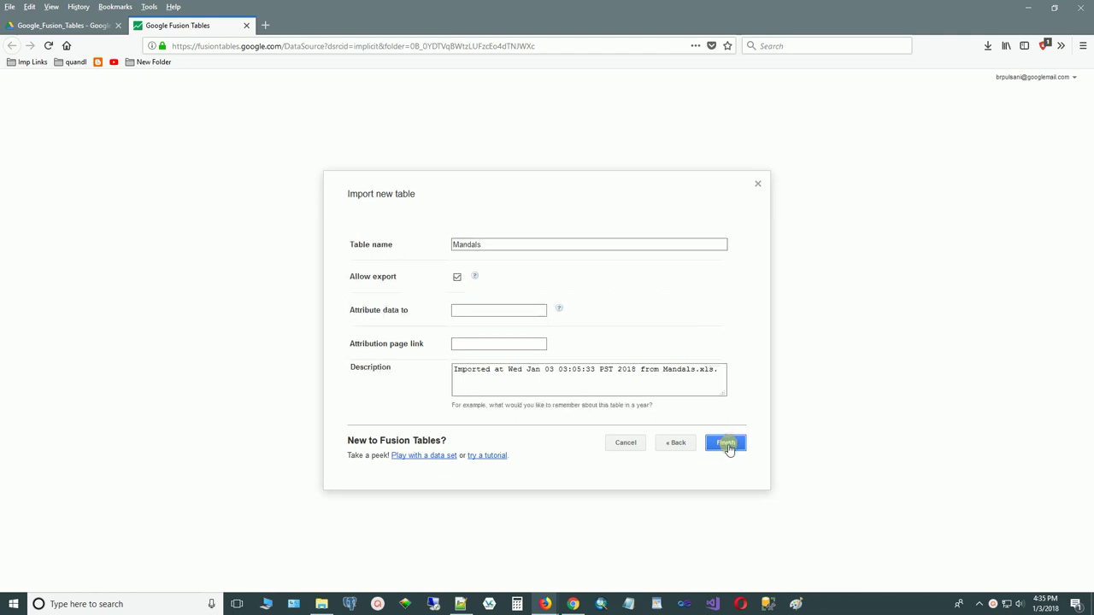
Confirm the table name Mandals and finish the import.
click(488, 243)
drag(488, 243, 432, 245)
click(470, 249)
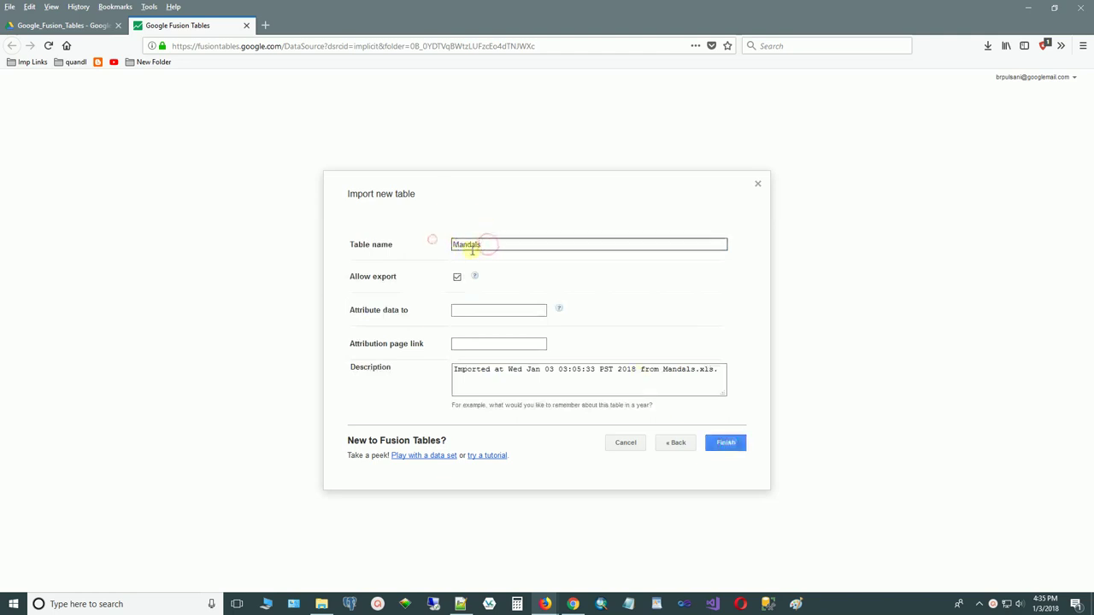
click(728, 446)
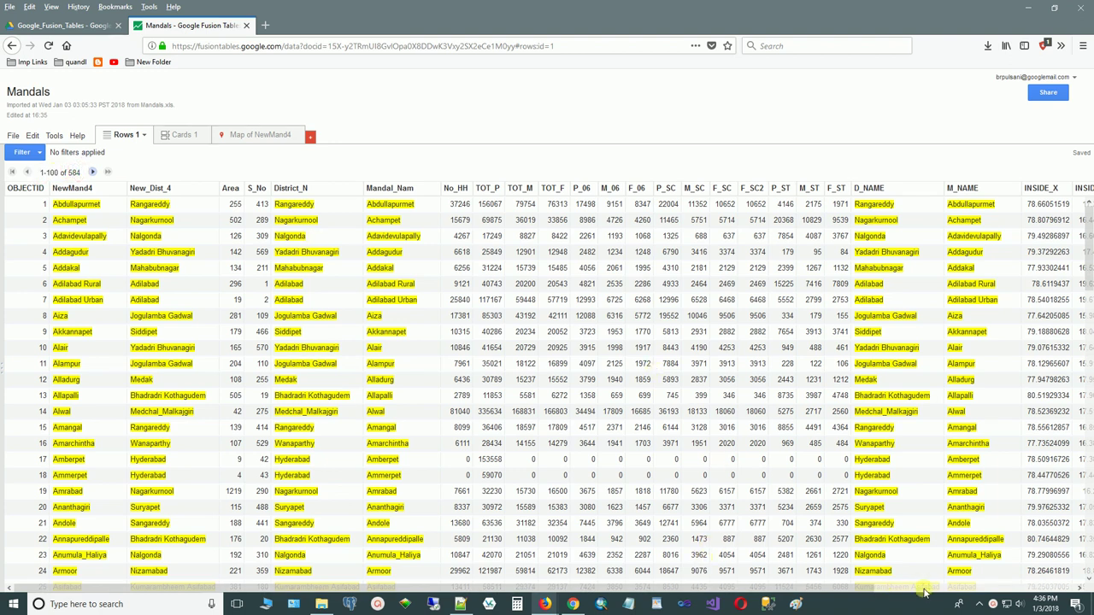
View the 584 Mandals records as cards, then return to the rows view.
mouse_move(871, 590)
mouse_down()
mouse_move(955, 602)
mouse_move(248, 165)
mouse_up()
click(183, 137)
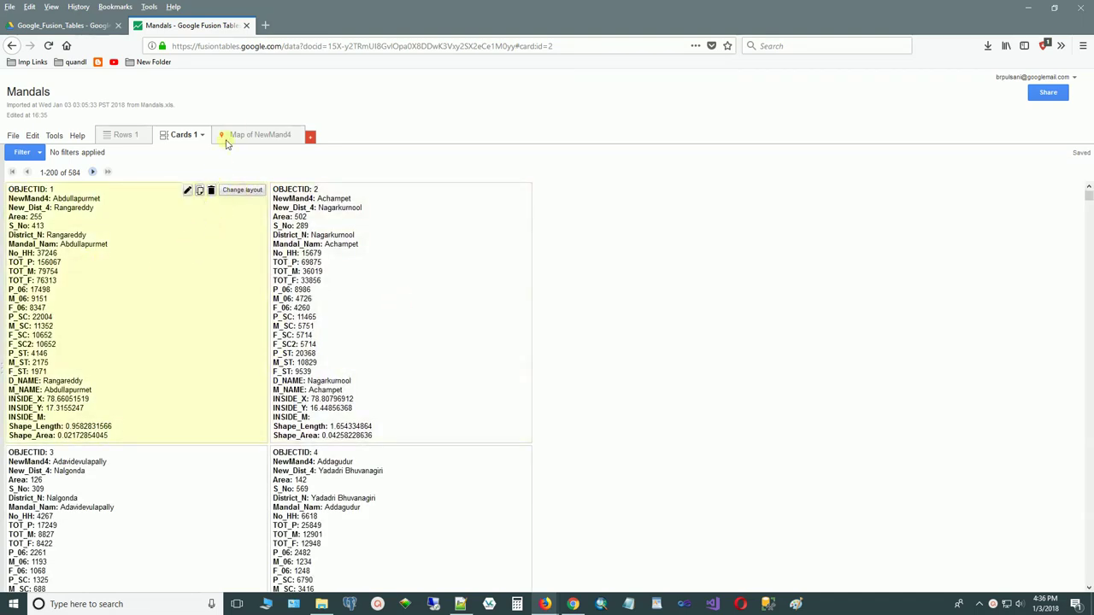
click(123, 135)
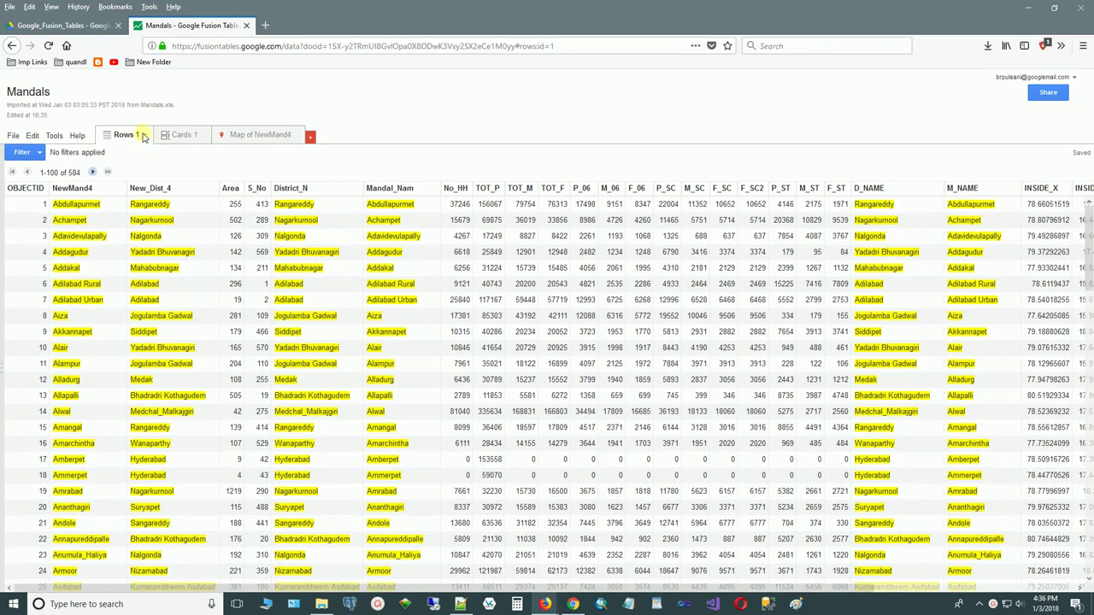
click(144, 137)
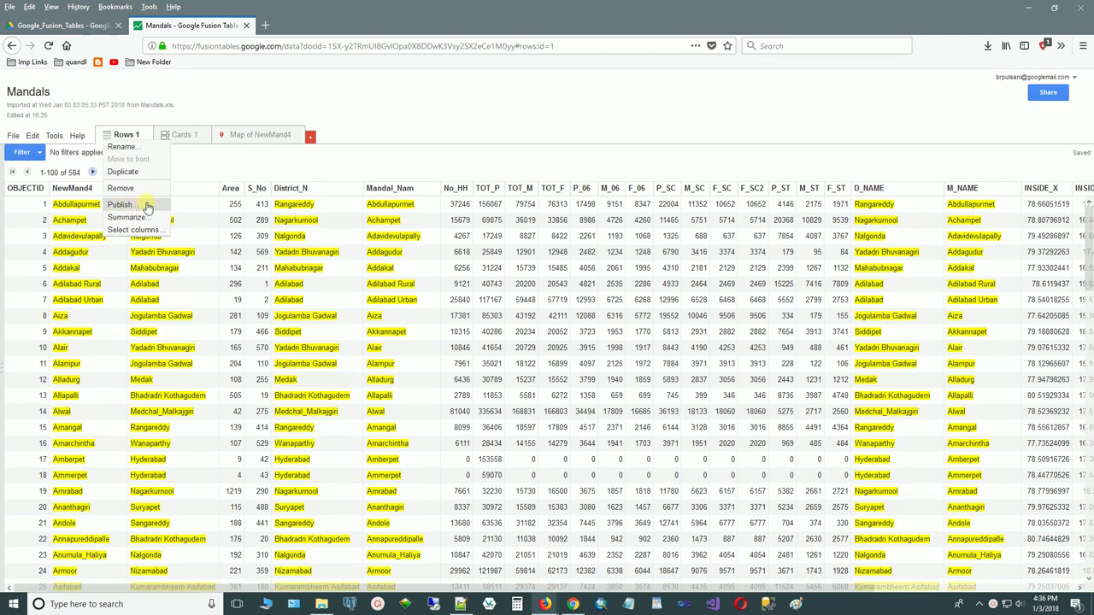
Change the Mandals table's visibility from private to 'On - Public on the web' and save.
click(120, 205)
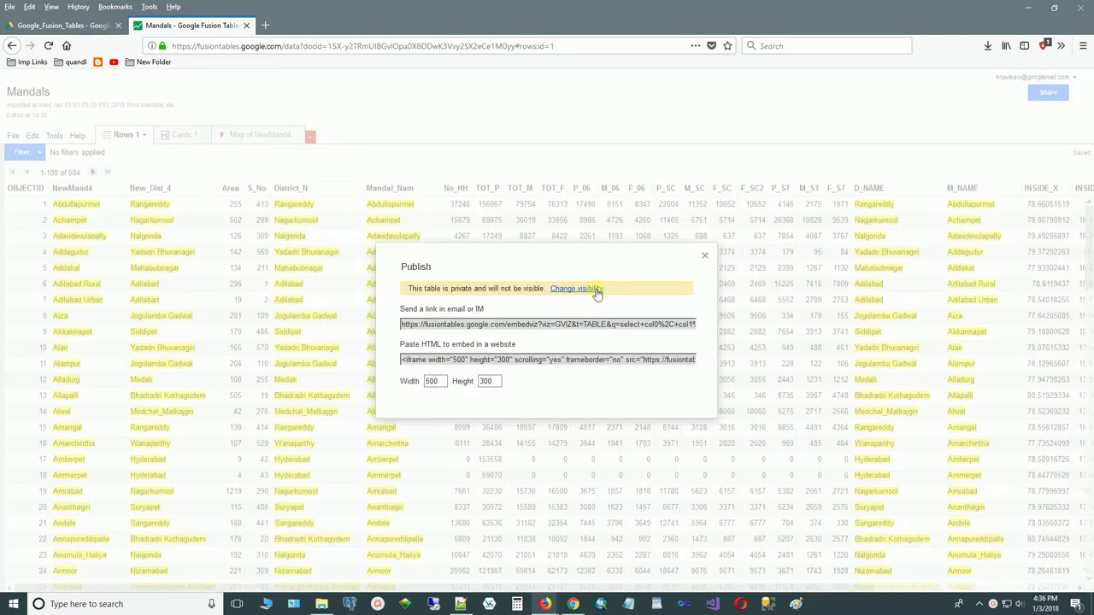
drag(408, 288, 549, 292)
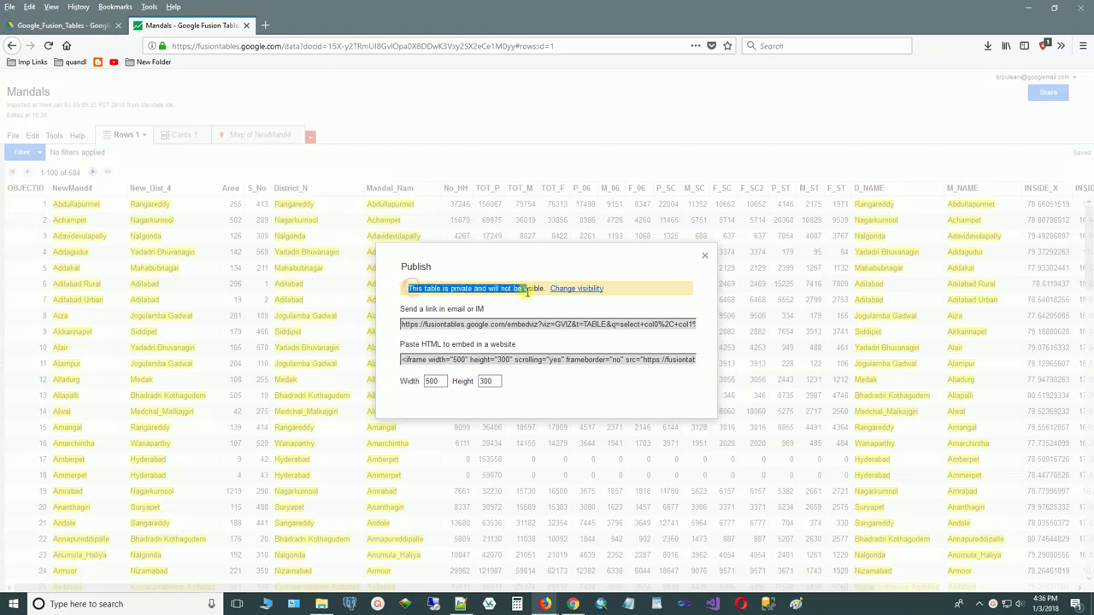
click(569, 289)
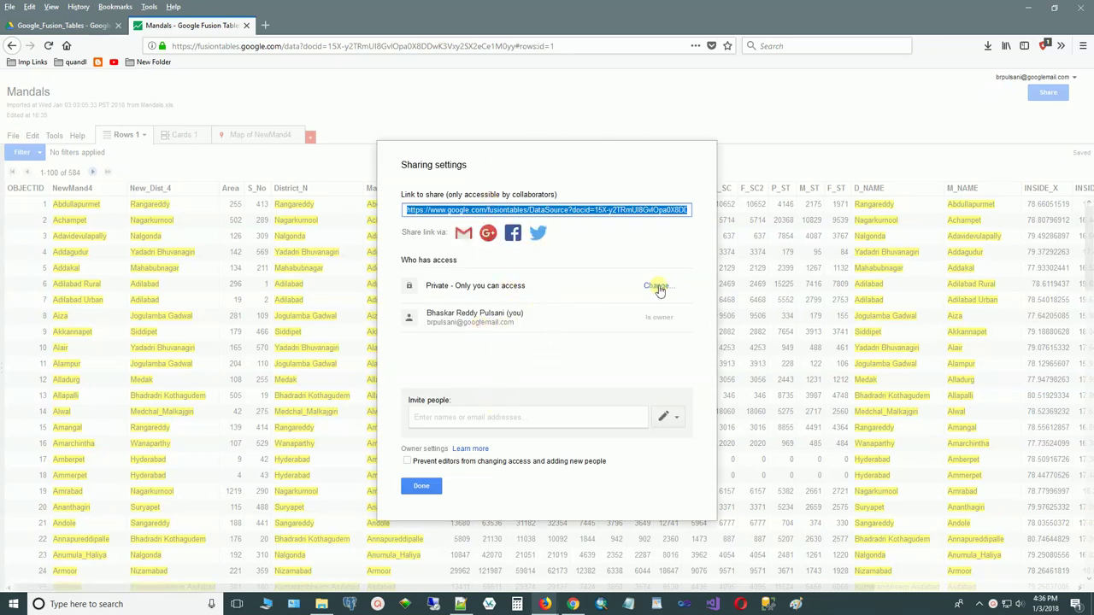
click(655, 283)
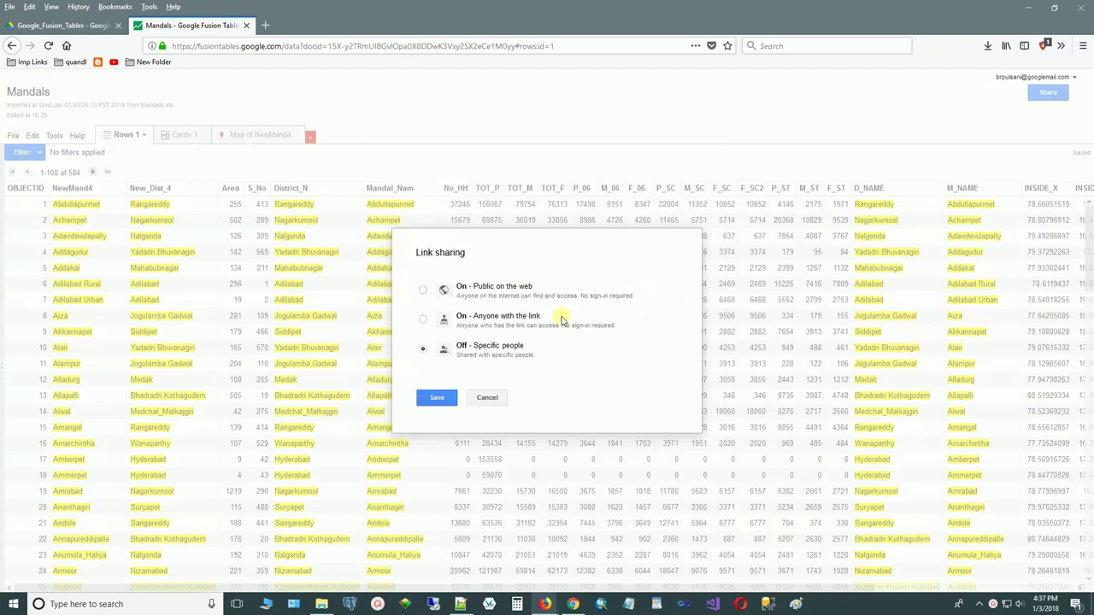
click(470, 288)
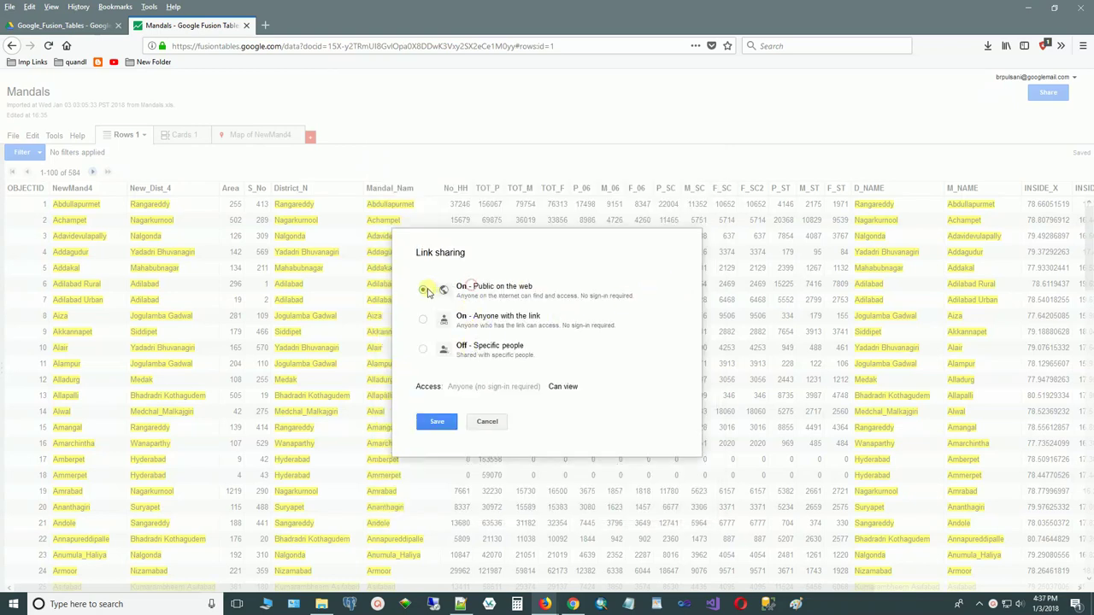
click(444, 422)
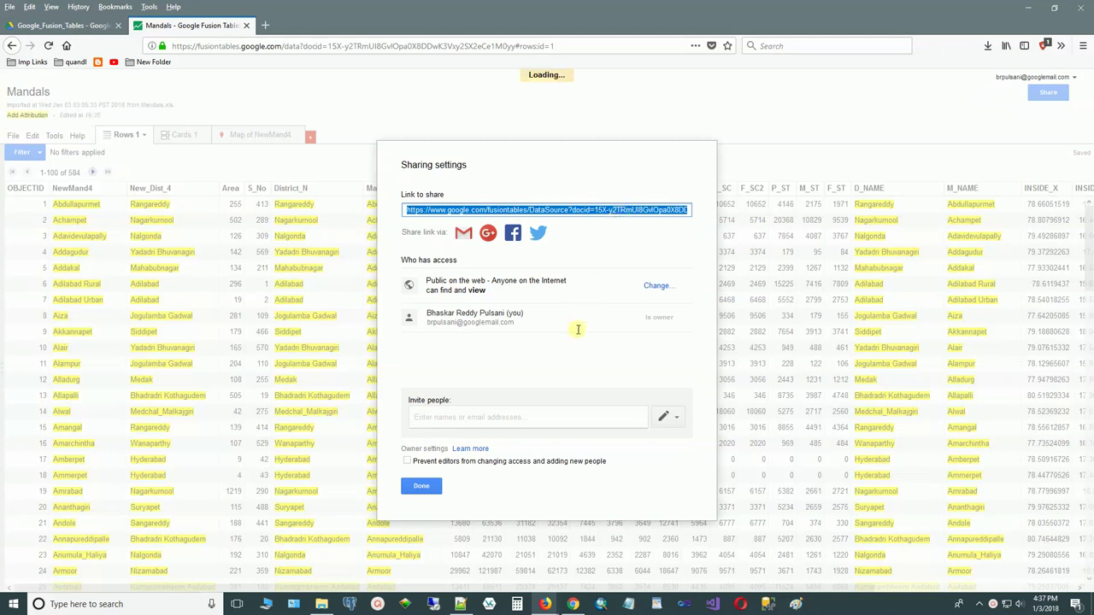
click(422, 485)
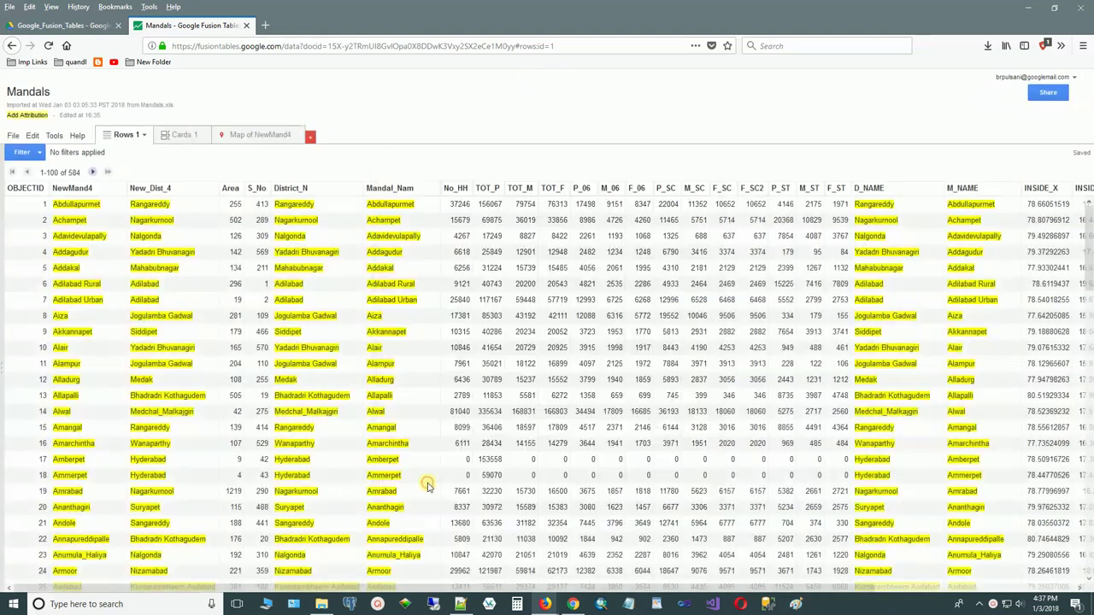
click(13, 137)
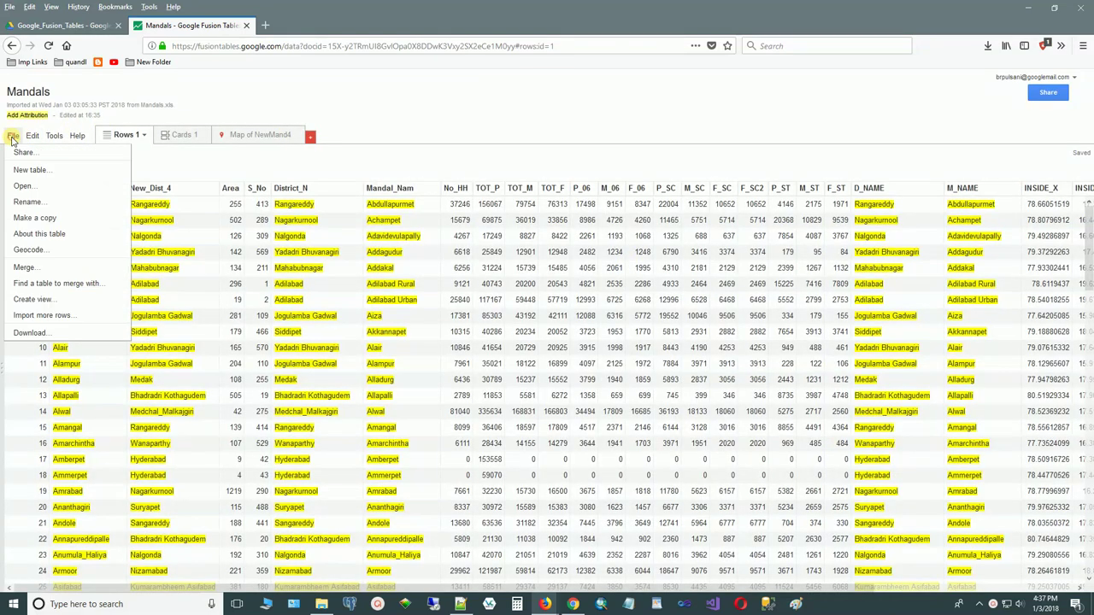
click(82, 234)
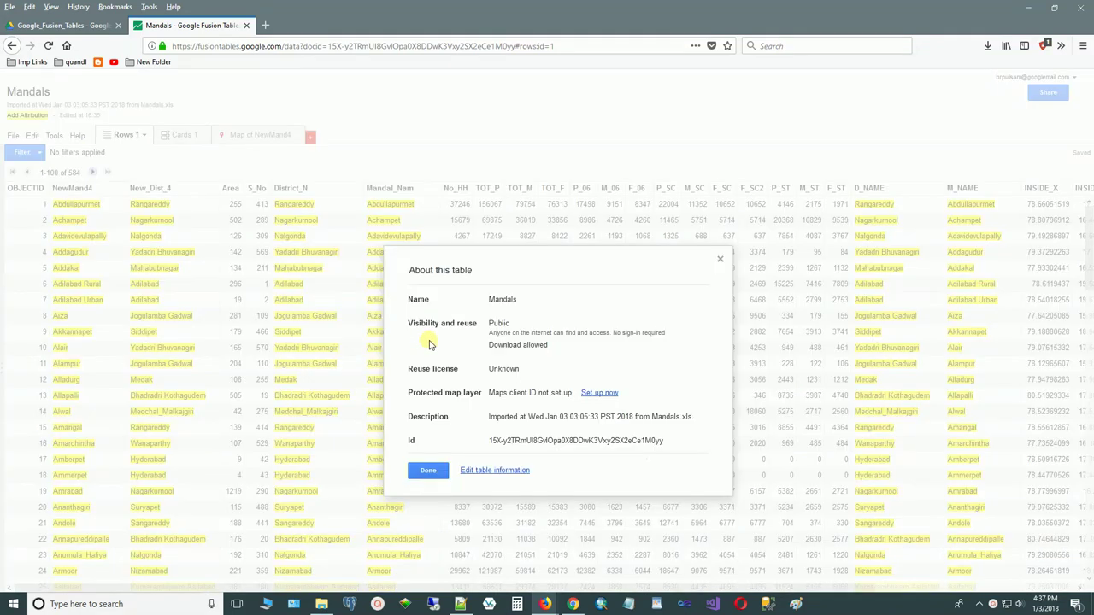
drag(667, 444, 484, 443)
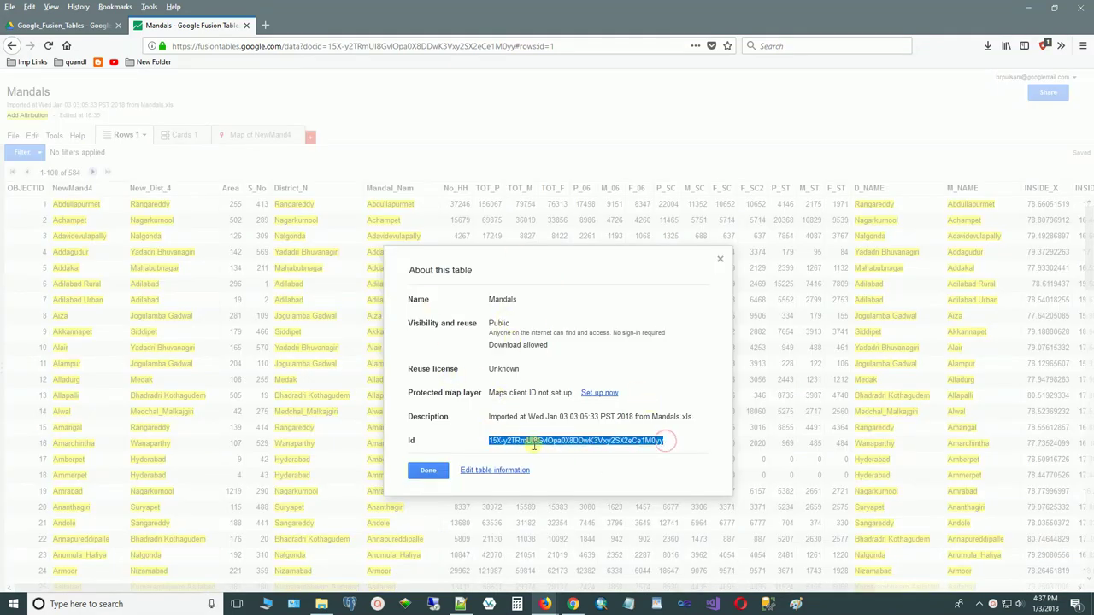
click(723, 260)
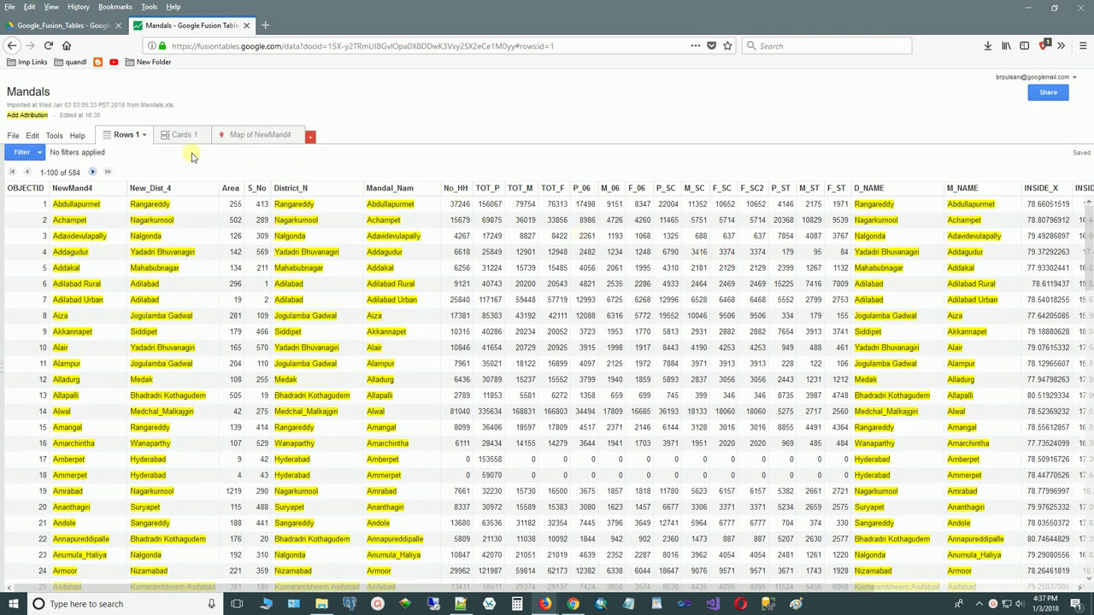
click(146, 136)
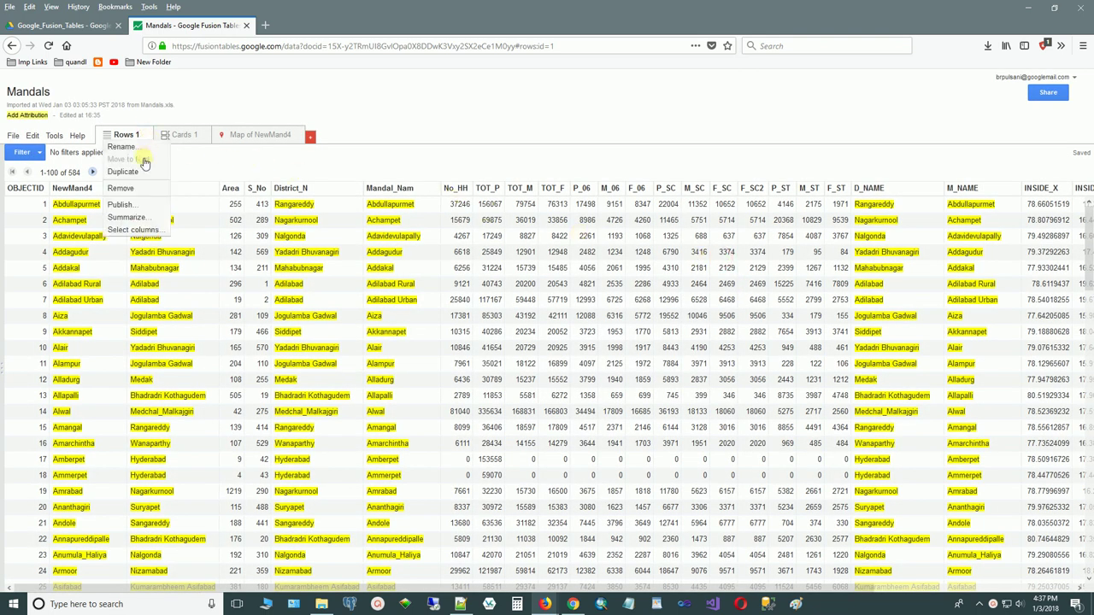
Open Publish for the rows view and copy its shareable link.
click(148, 206)
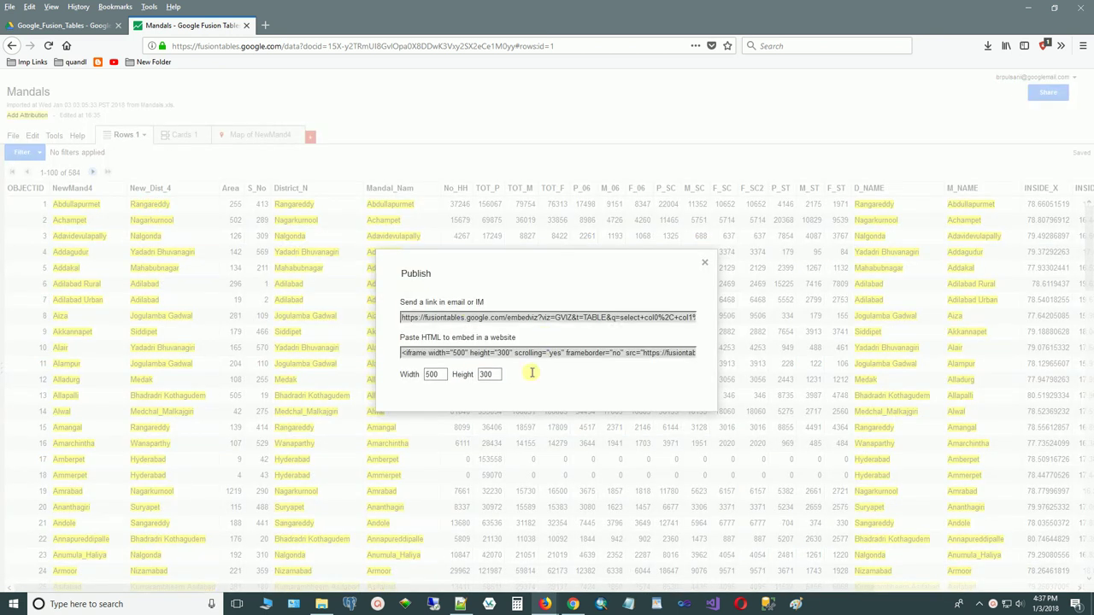
click(481, 317)
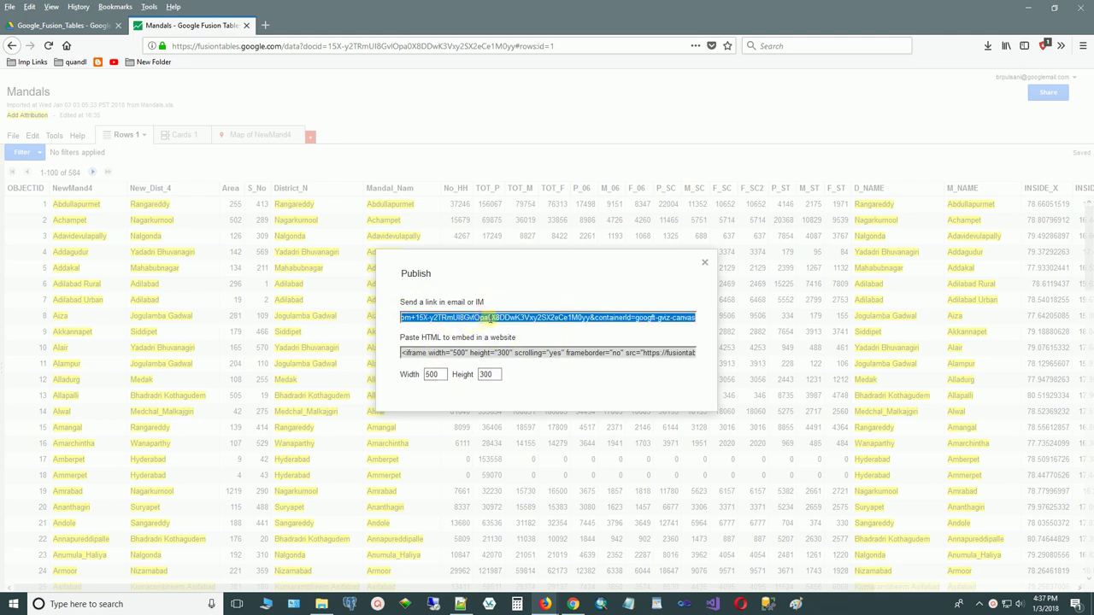
right_click(490, 317)
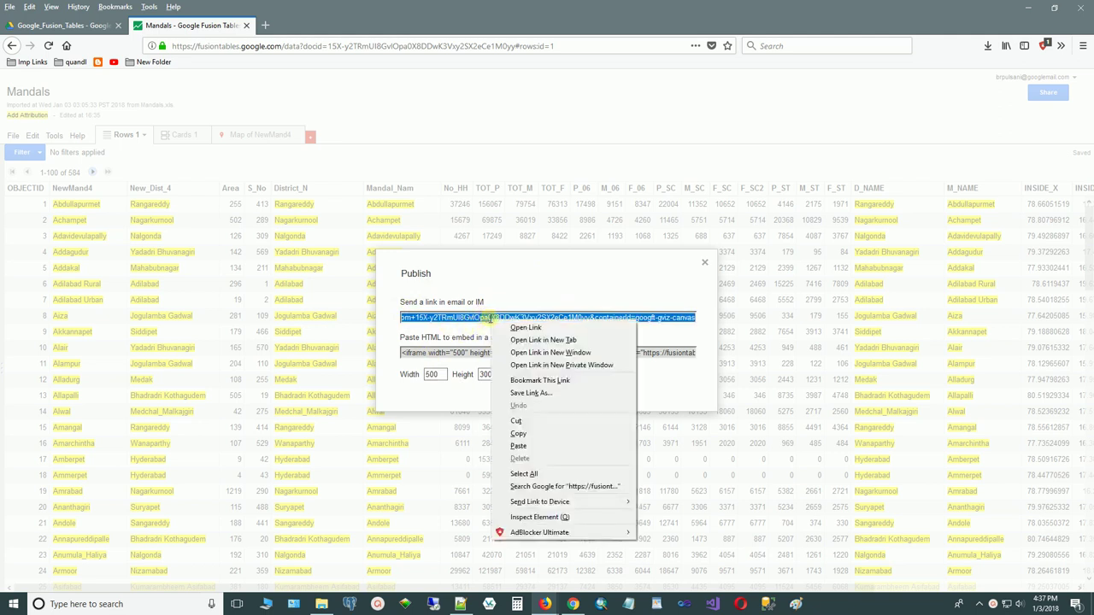
click(548, 437)
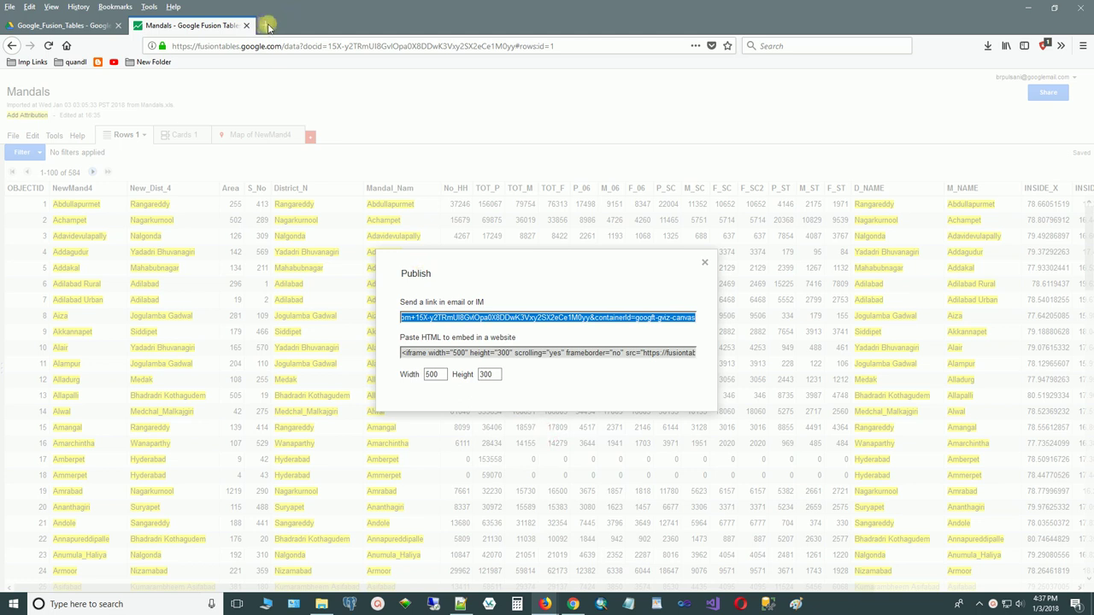
click(268, 25)
Paste the copied link into a new tab, load the public Mandals table and scroll it.
right_click(253, 46)
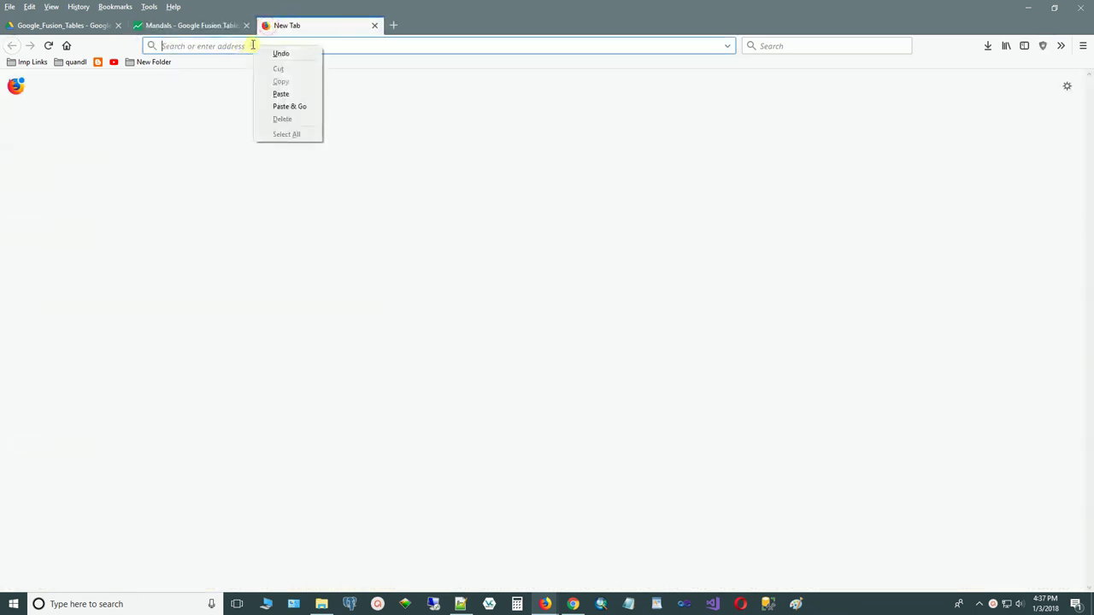
click(297, 93)
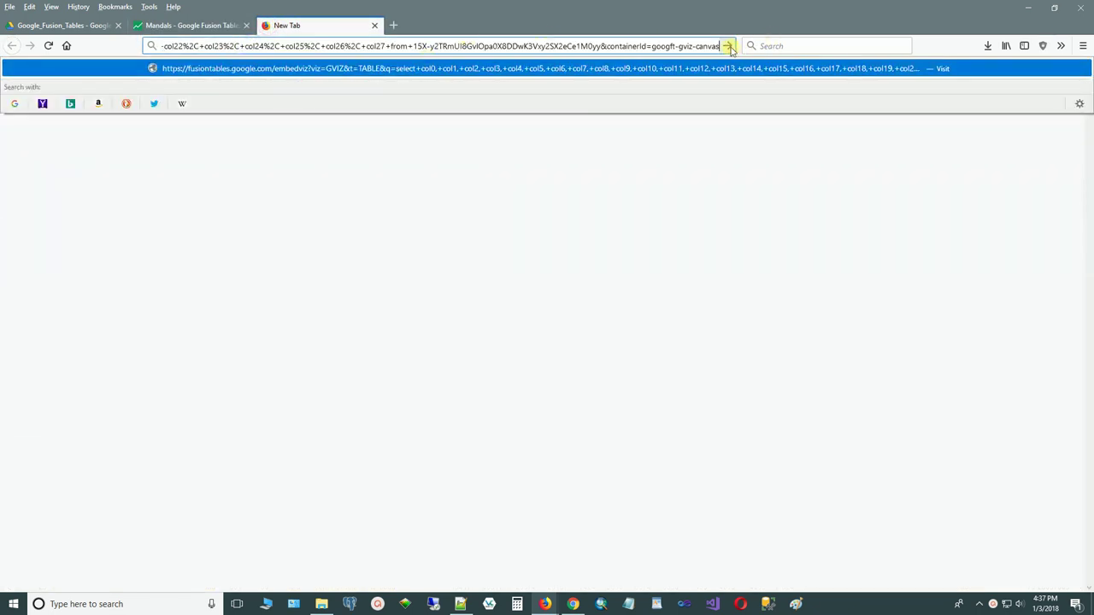
click(729, 47)
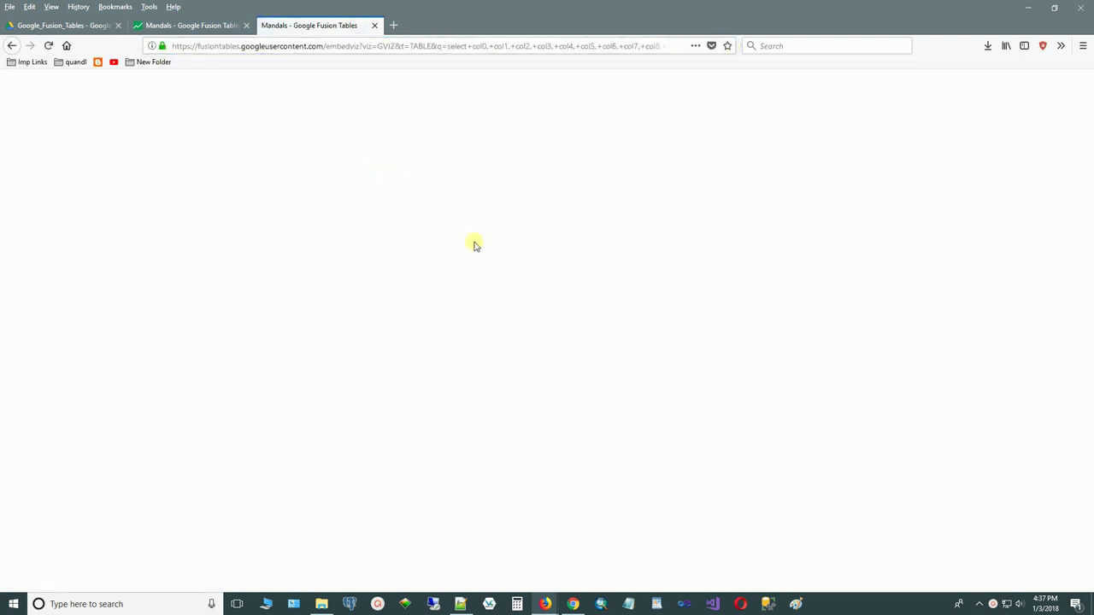
mouse_move(779, 449)
mouse_down()
mouse_move(214, 195)
mouse_move(378, 205)
mouse_up()
click(430, 213)
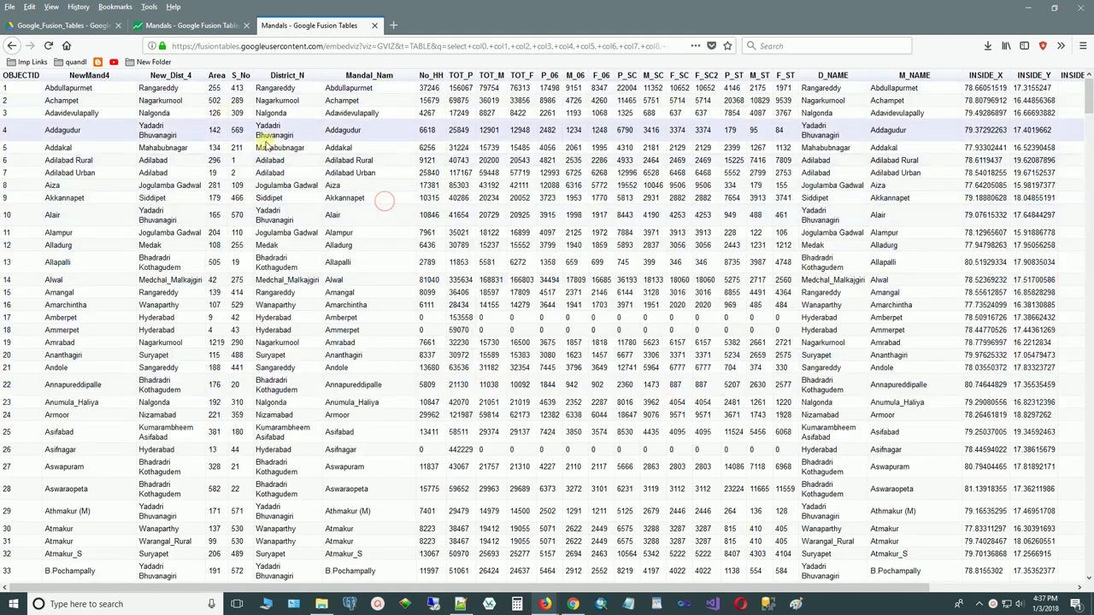
mouse_move(1087, 107)
mouse_down()
mouse_move(1088, 547)
mouse_move(1089, 81)
mouse_up()
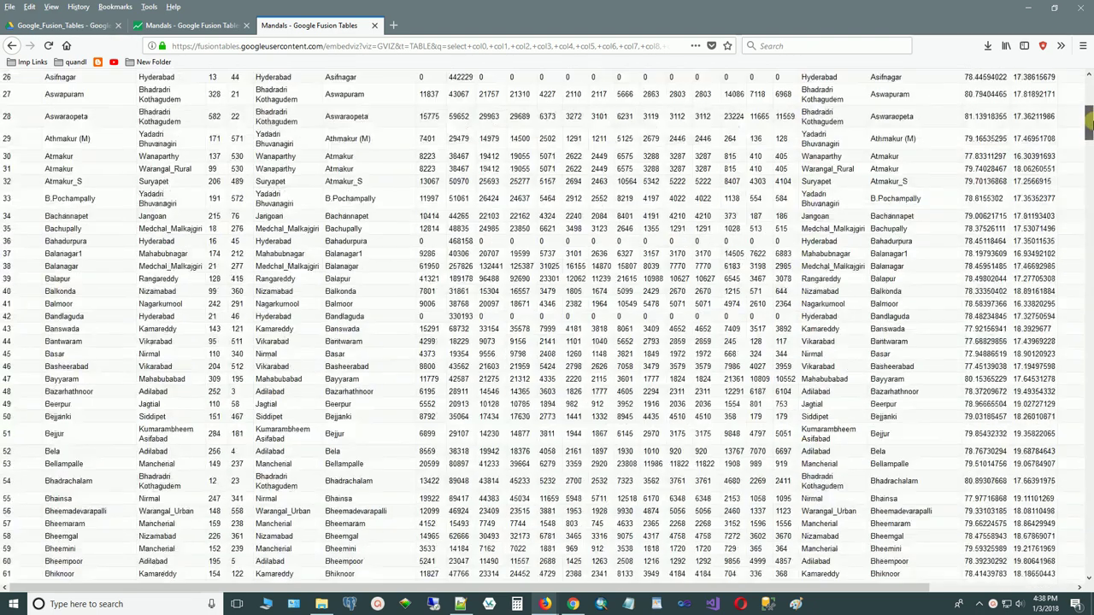